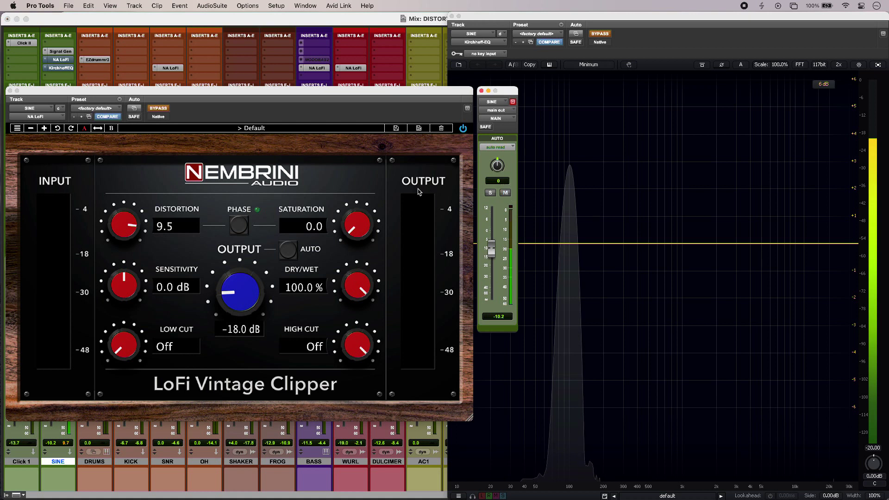
Take the SINE track's clipper out of bypass, compare its B and A settings, and bypass the Signal Gen insert
click(158, 108)
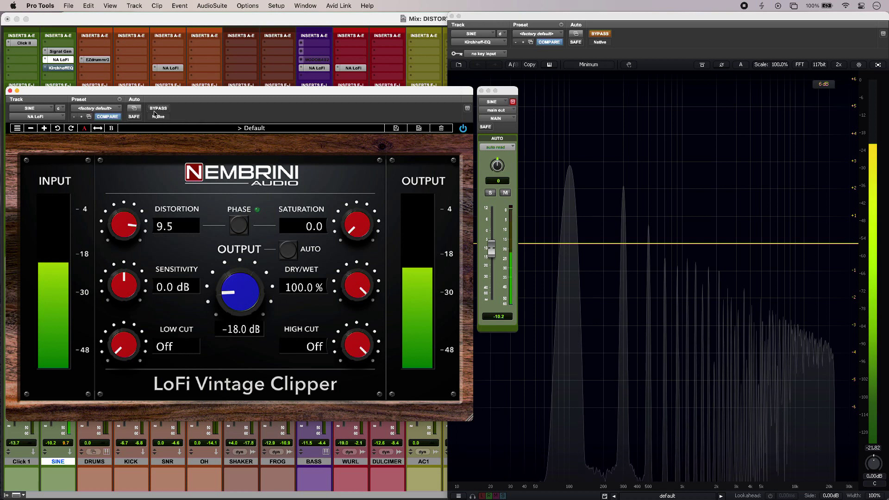
click(112, 129)
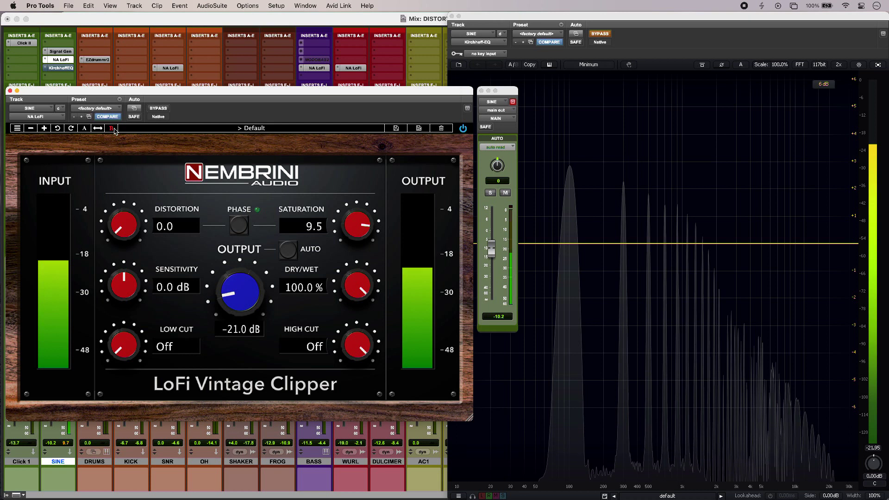
click(88, 130)
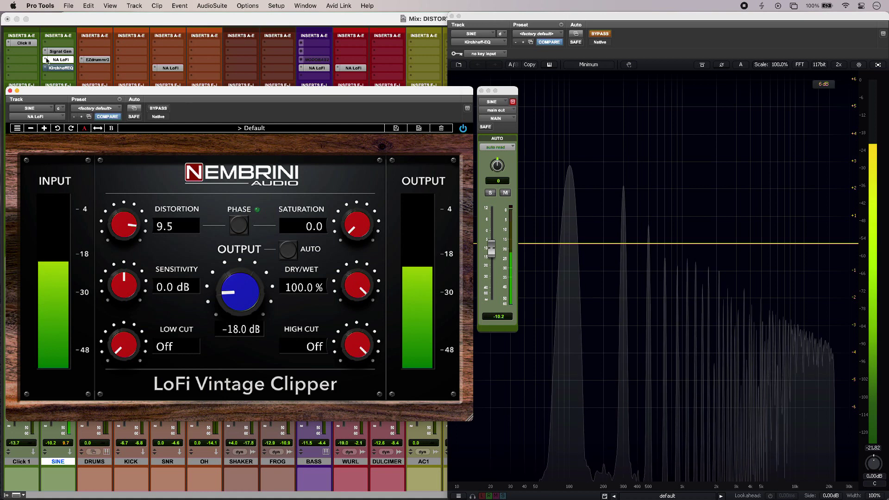
super+click(69, 52)
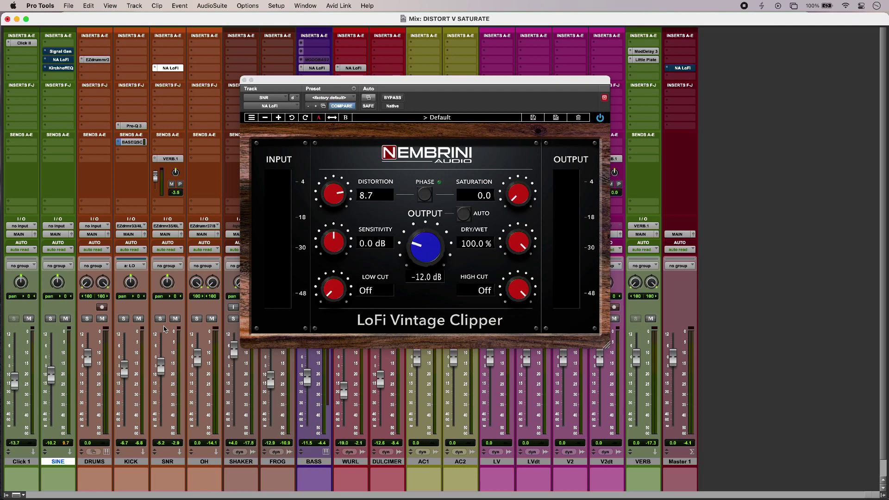
Listen to the full mix, then solo the SNR track and compare its clipper bypassed and active during playback
key(space)
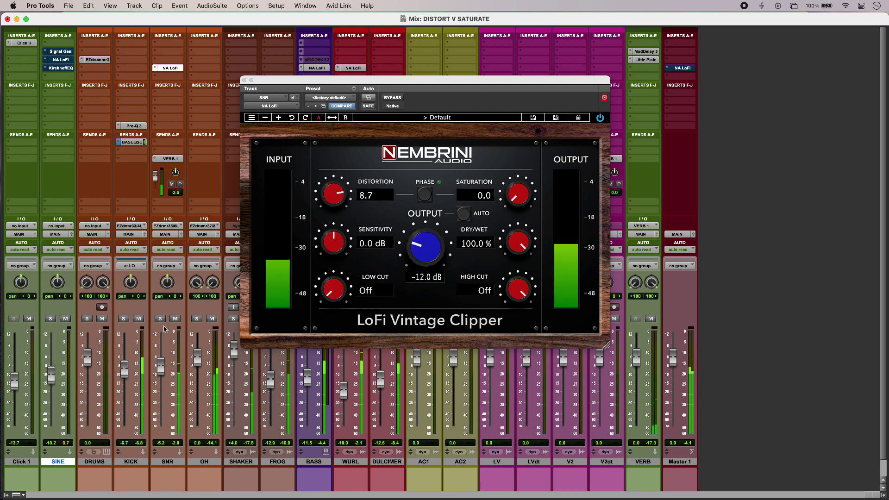
key(space)
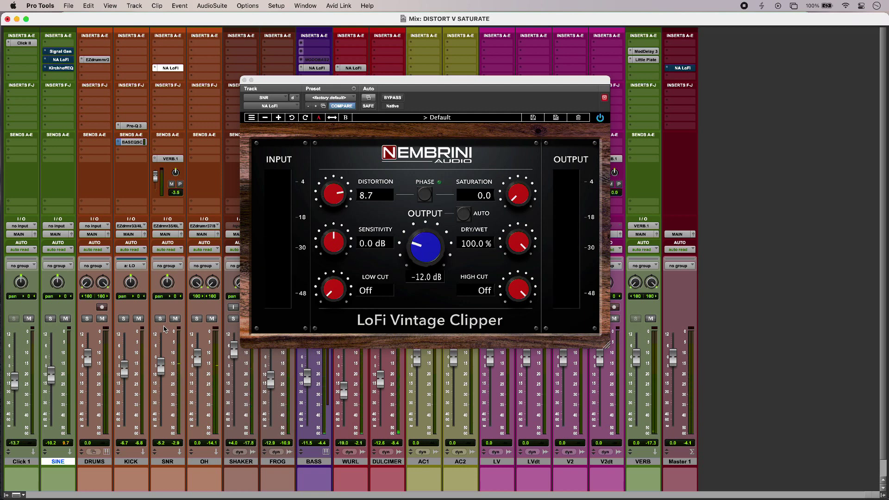
click(161, 319)
key(space)
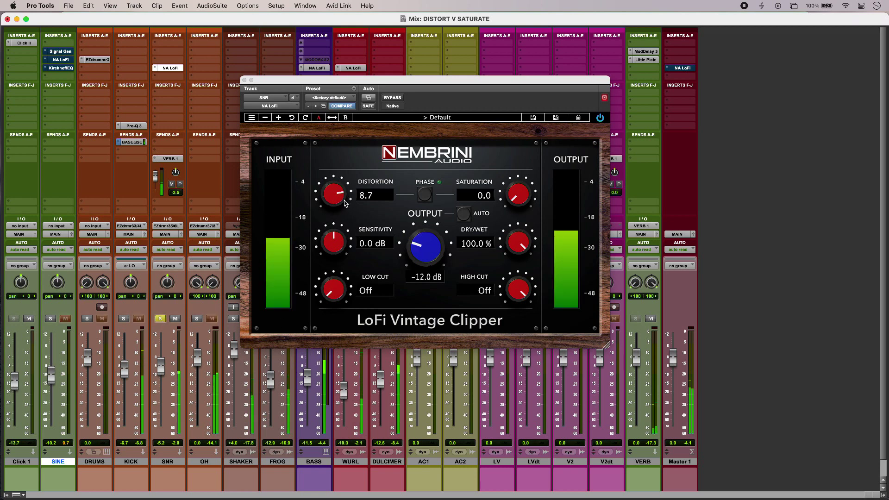
click(401, 100)
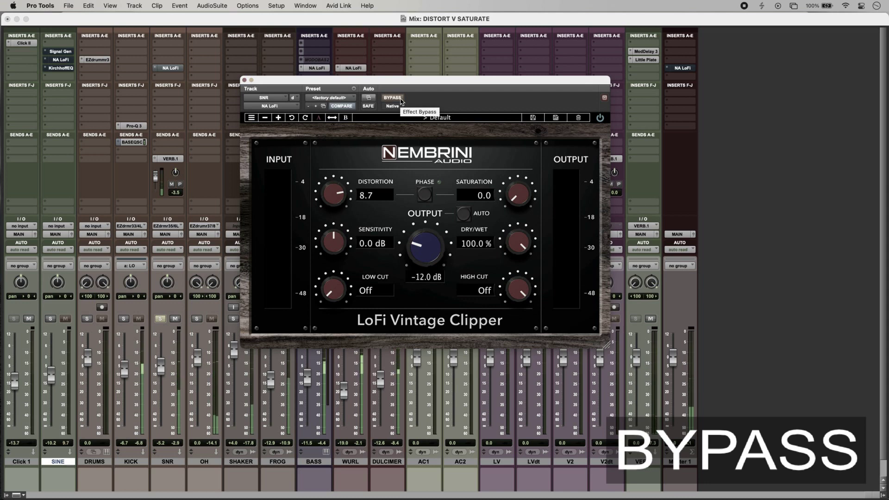
click(400, 101)
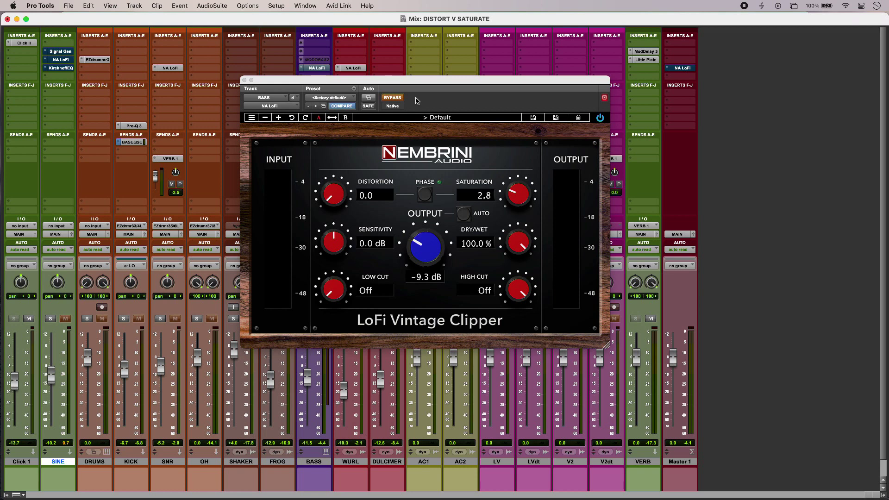
Play the mix and take the BASS track's clipper out of bypass
key(space)
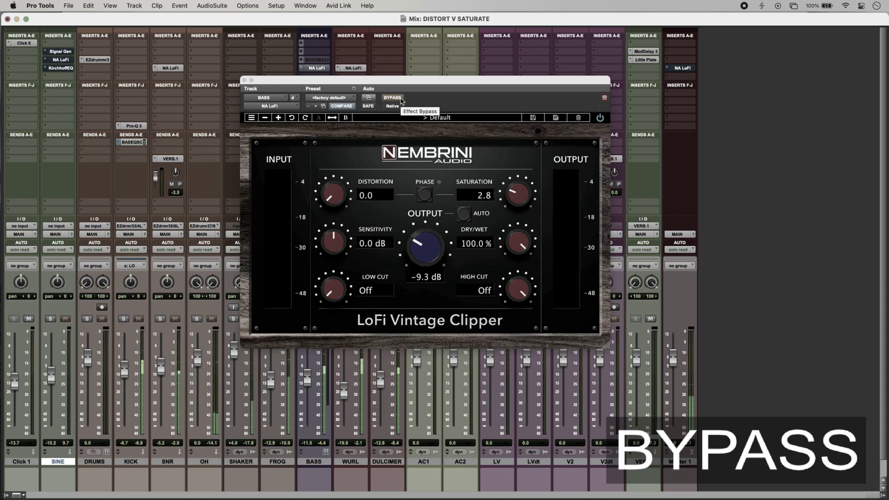
click(392, 98)
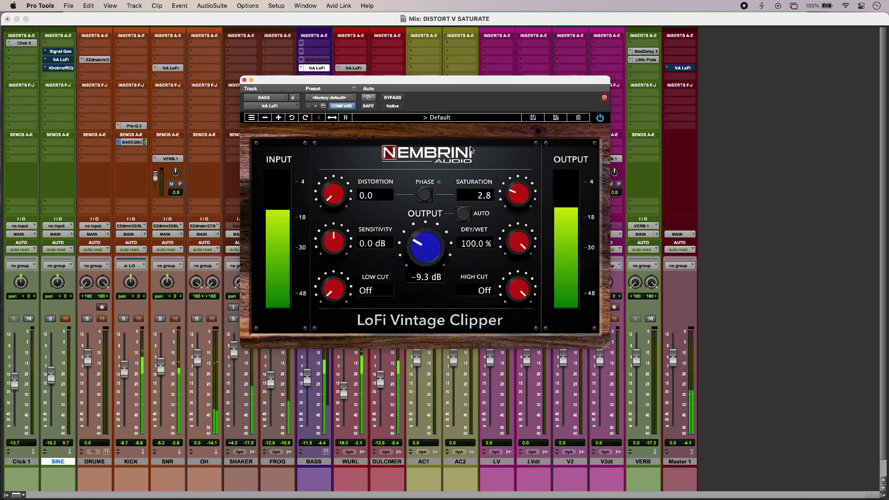
Try distortion in place of saturation on the BASS clipper, then settle on 0.0 distortion and 3.9 saturation
mouse_move(524, 196)
mouse_down()
mouse_move(527, 112)
mouse_move(516, 190)
mouse_up()
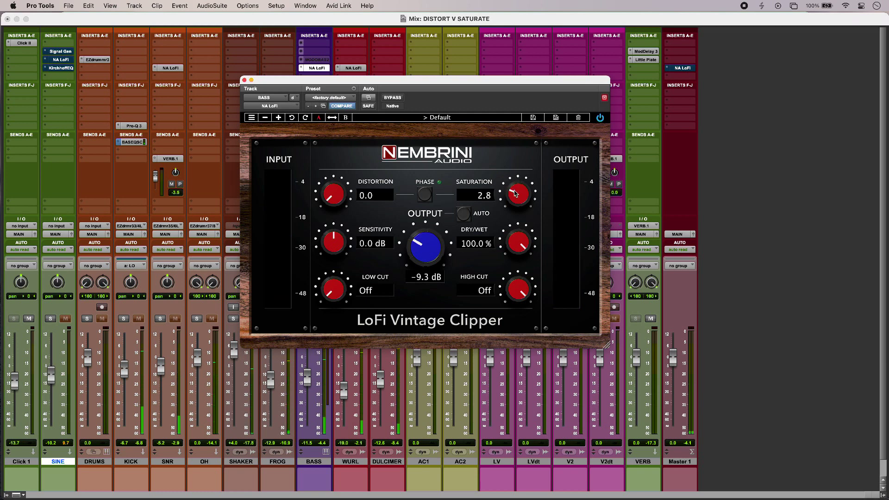
drag(516, 191, 504, 267)
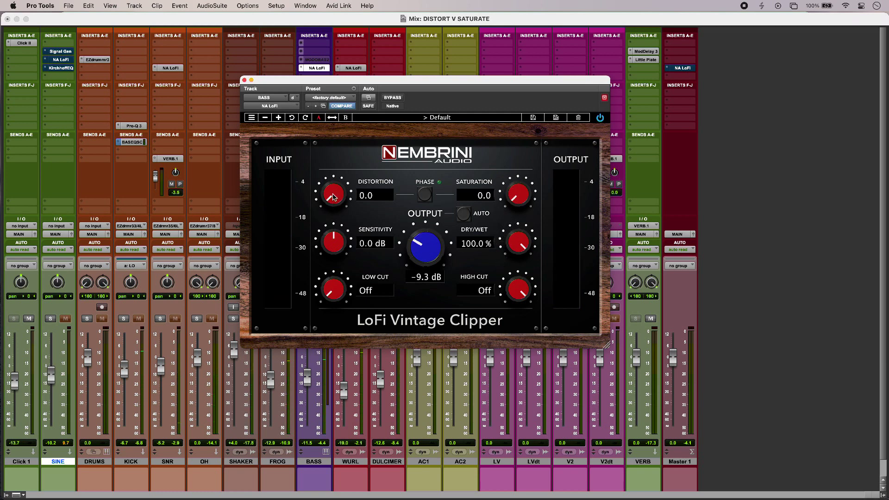
drag(334, 197, 330, 140)
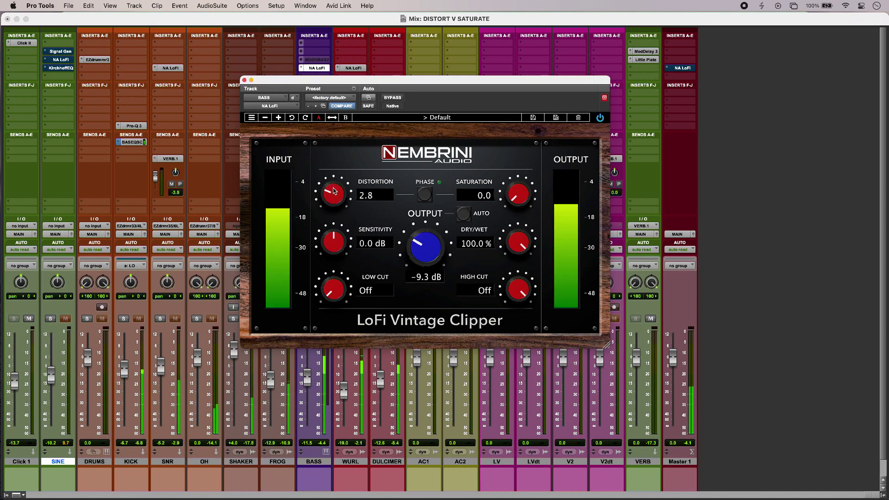
drag(327, 173, 341, 272)
drag(512, 171, 512, 125)
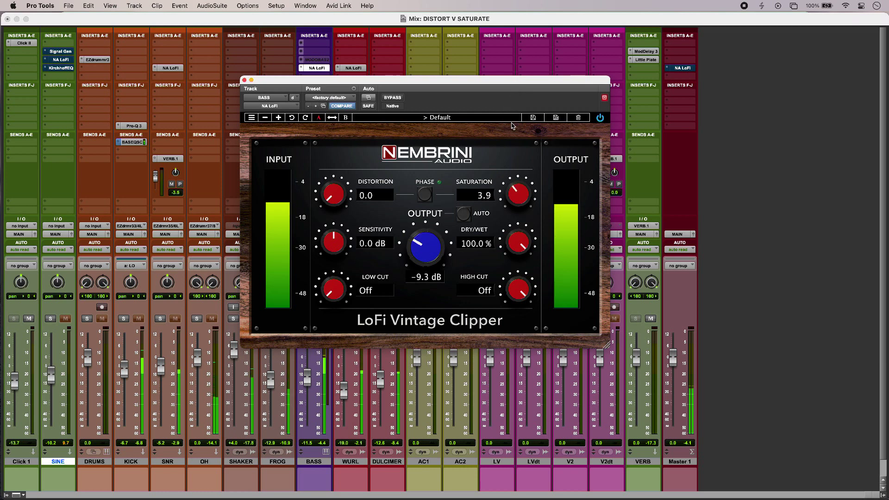
key(space)
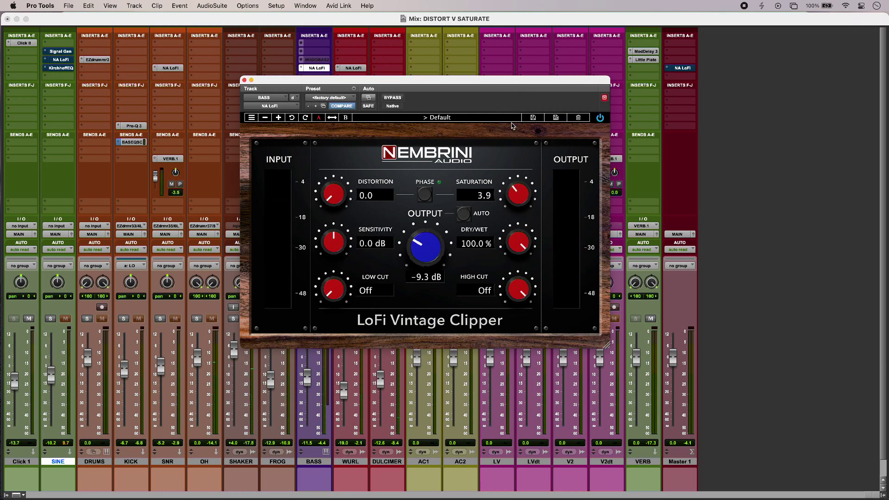
Open the WURL track's clipper and compare it bypassed and active while the mix plays
click(355, 69)
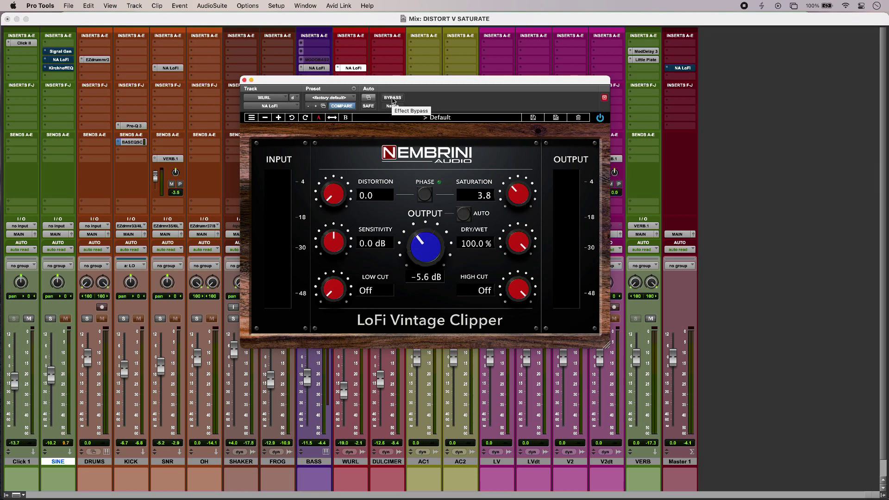
click(393, 97)
key(space)
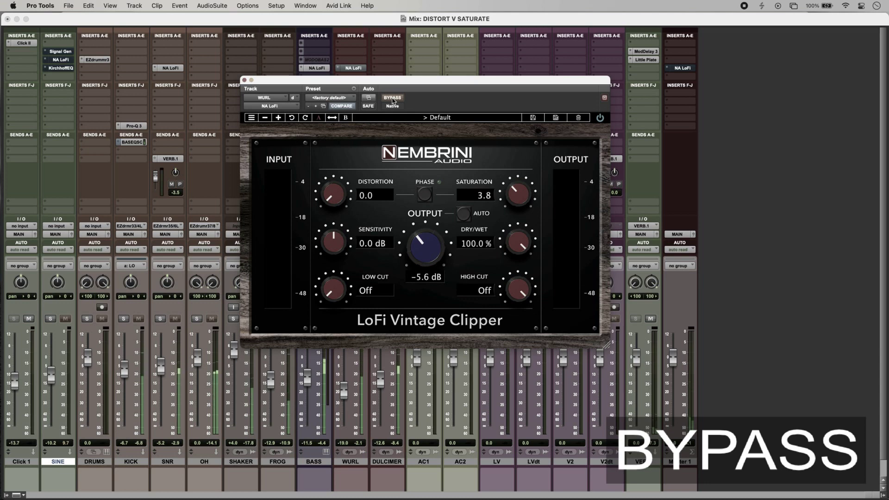
click(392, 97)
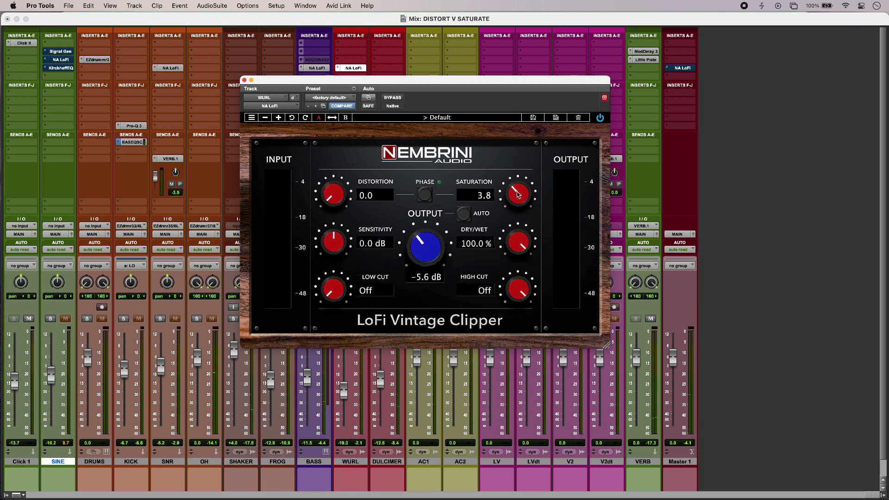
Lower the WURL clipper's saturation to 0.0 with distortion at 0.0, then raise saturation to 4.8 while listening
drag(517, 192, 511, 258)
drag(337, 199, 342, 248)
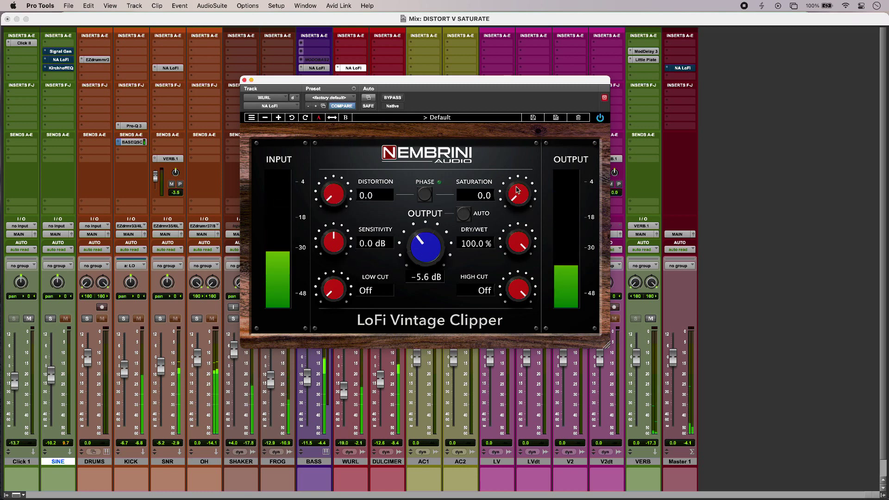
drag(517, 196, 514, 95)
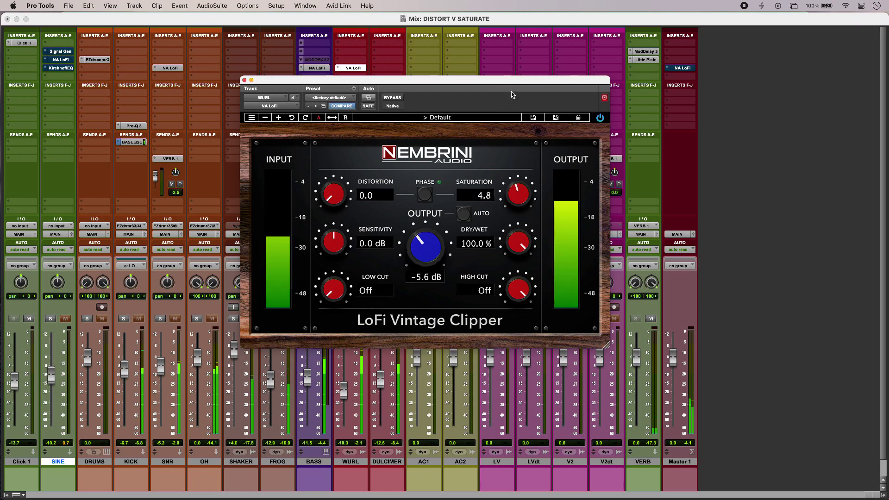
key(space)
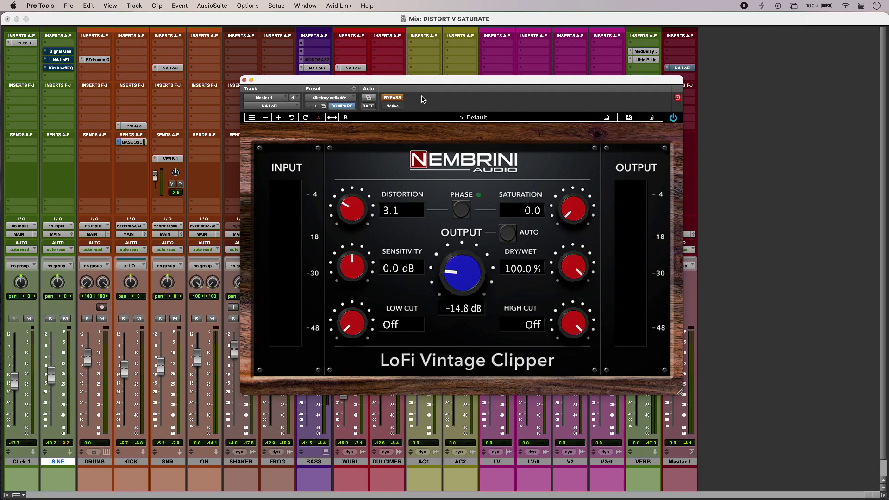
Play the mix with the Master 1 clipper bypassed, then take the clipper out of bypass
key(space)
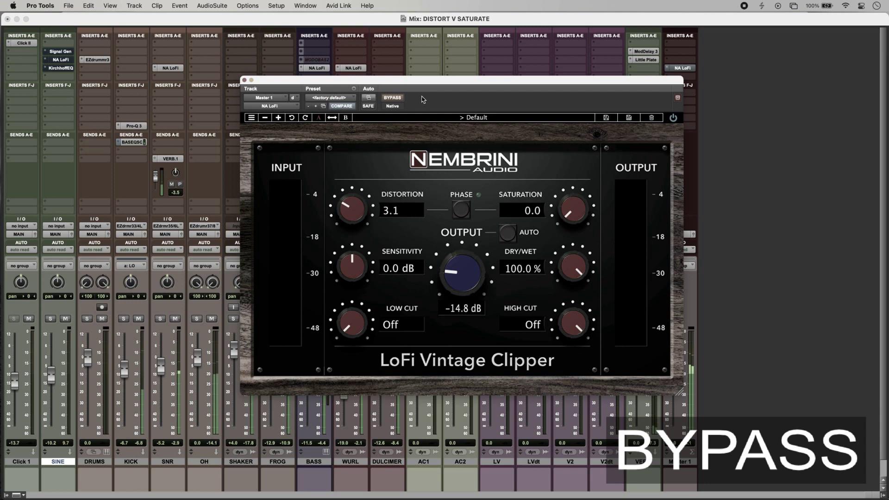
click(401, 98)
click(402, 99)
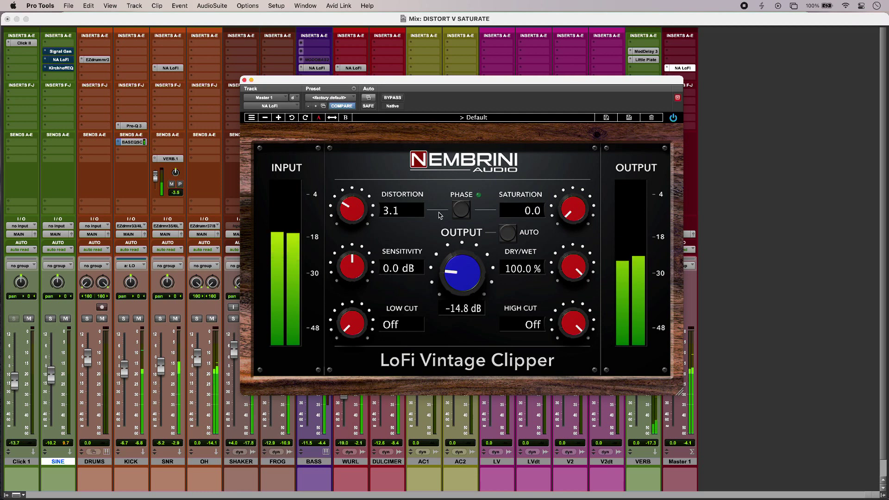
Fine-tune the Master 1 clipper during playback to 2.7 distortion and 0.0 saturation
drag(353, 210, 358, 227)
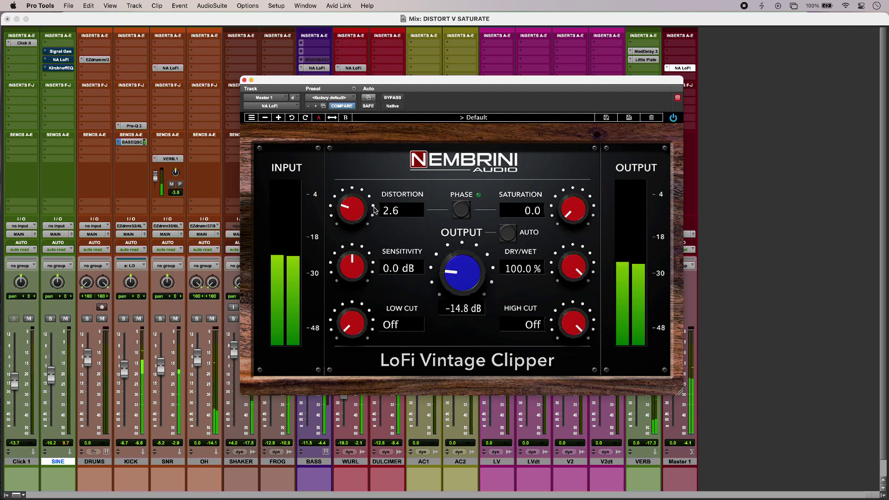
drag(568, 195, 560, 217)
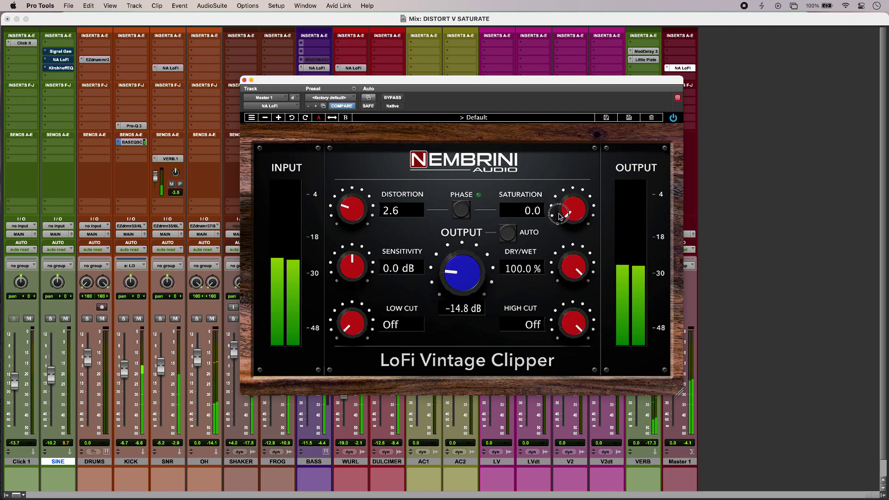
mouse_move(361, 208)
mouse_down()
mouse_move(362, 201)
mouse_move(359, 208)
mouse_up()
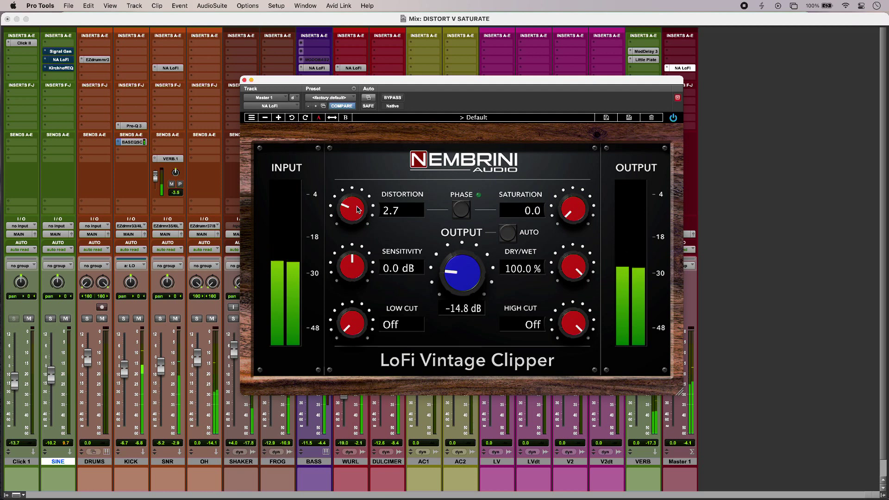
key(space)
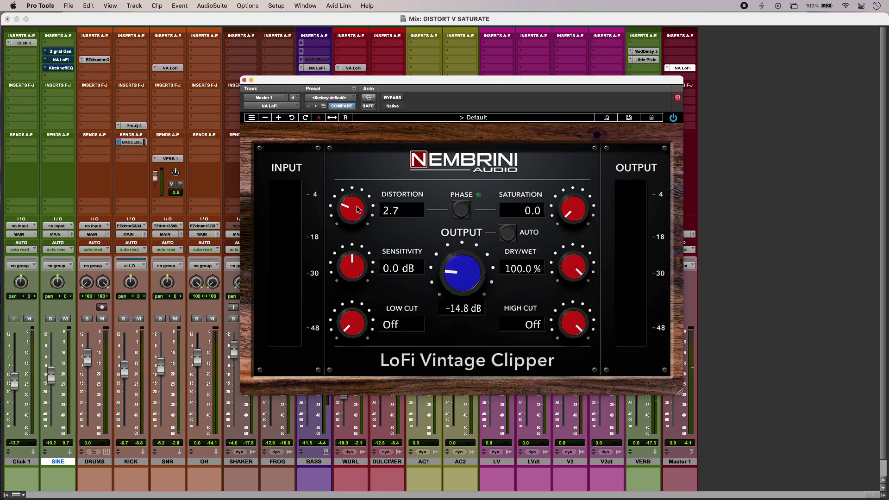